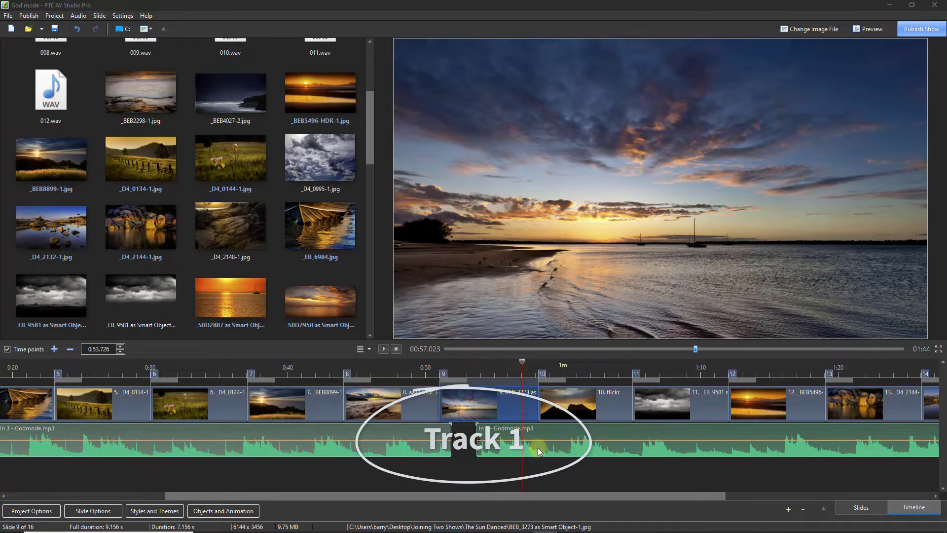
Step: Slide the second Godmode.mp3 clip left on Track 1 to overlap the first from 0:45.447
drag(541, 450, 428, 451)
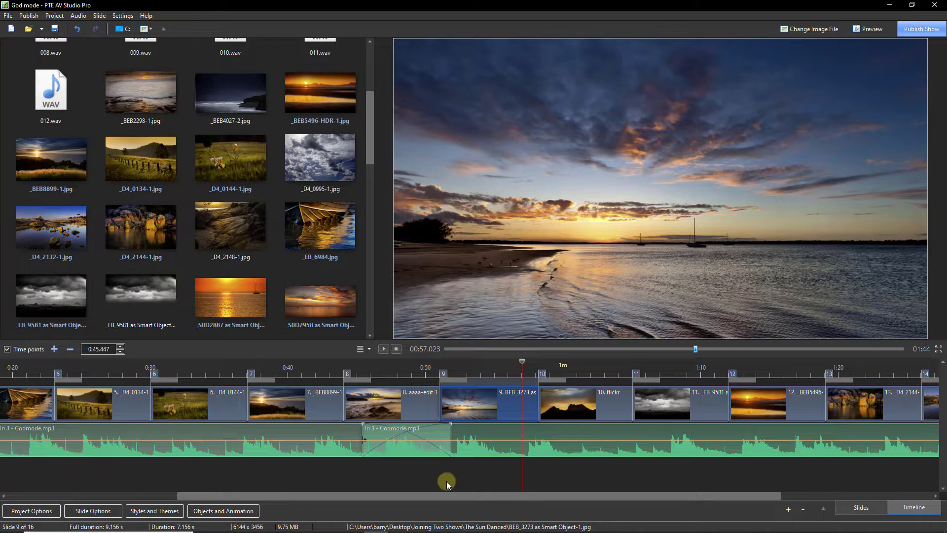
click(304, 366)
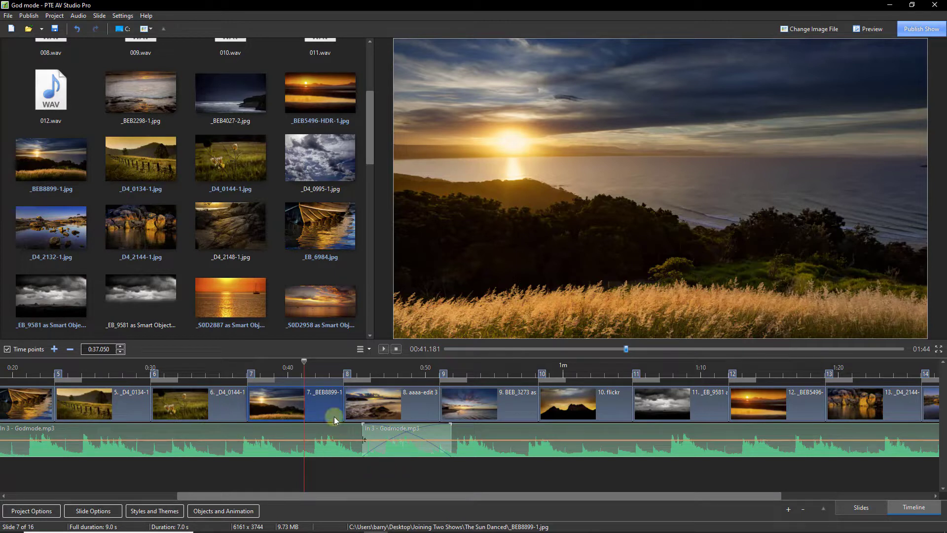
click(384, 350)
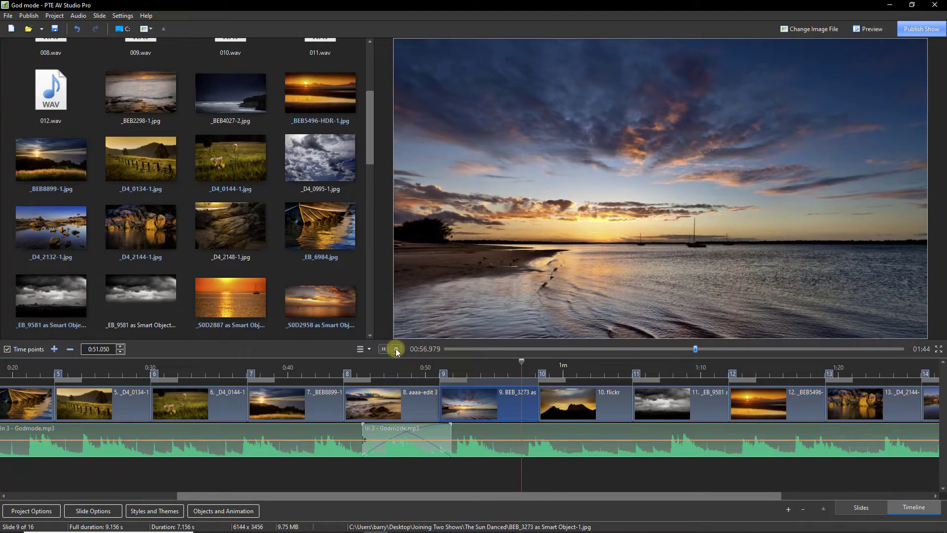
click(398, 349)
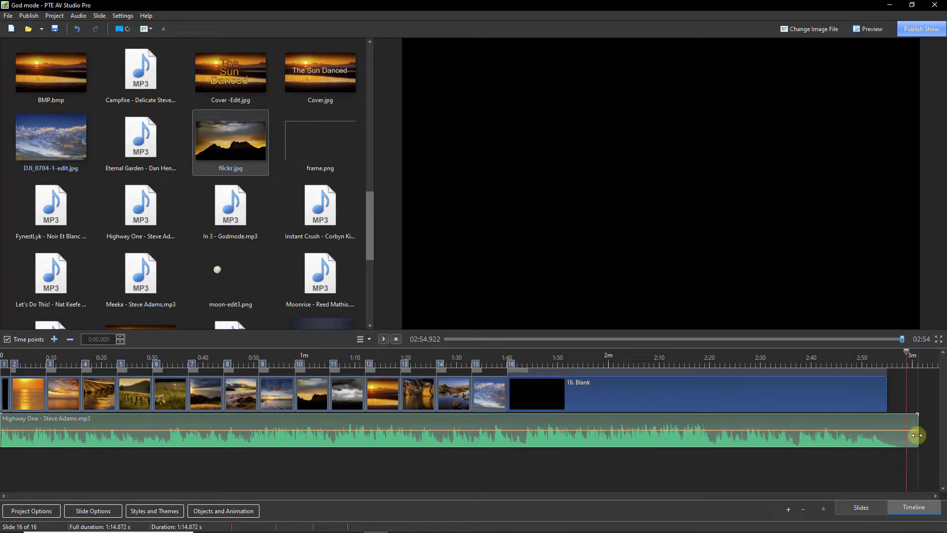
Step: Trim Highway One - Steve Adams.mp3 from its end so it finishes near 1:00 instead of 2:54
drag(918, 436, 308, 447)
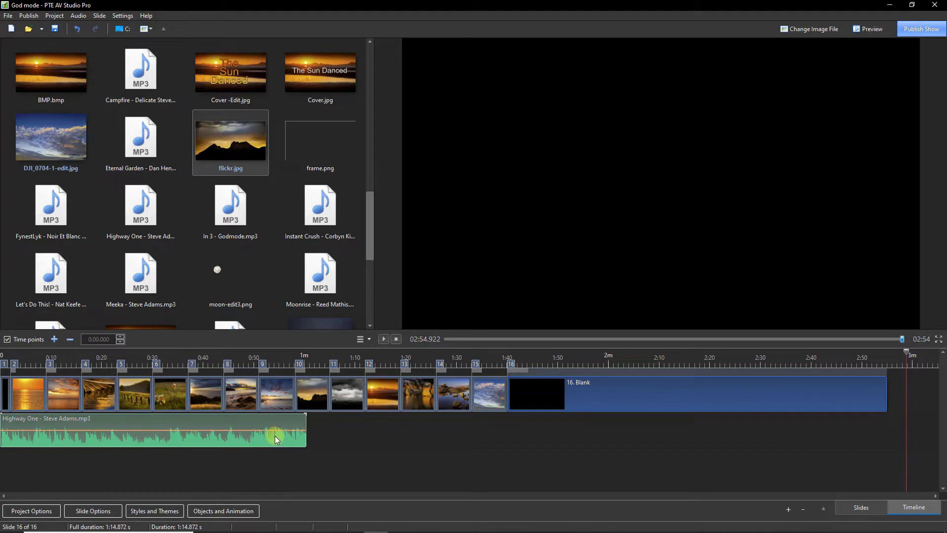
Step: Add a second Highway One copy on the lower track and position it near the show's start
drag(146, 216, 273, 476)
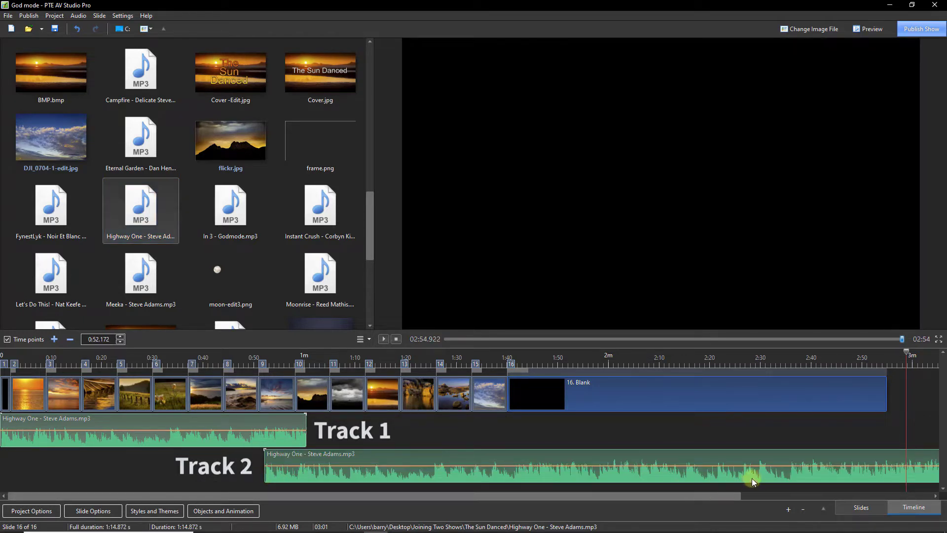
drag(752, 477, 508, 472)
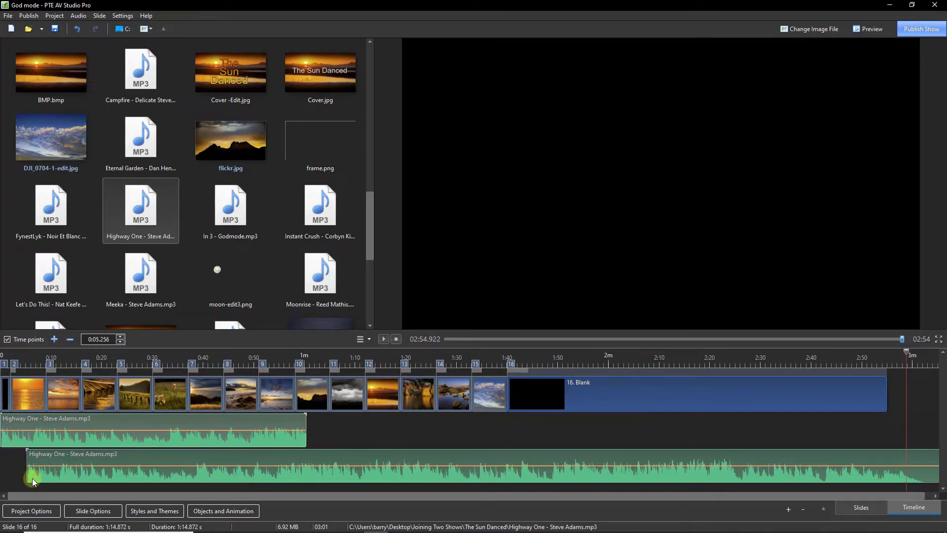
drag(27, 474, 467, 475)
drag(697, 473, 310, 469)
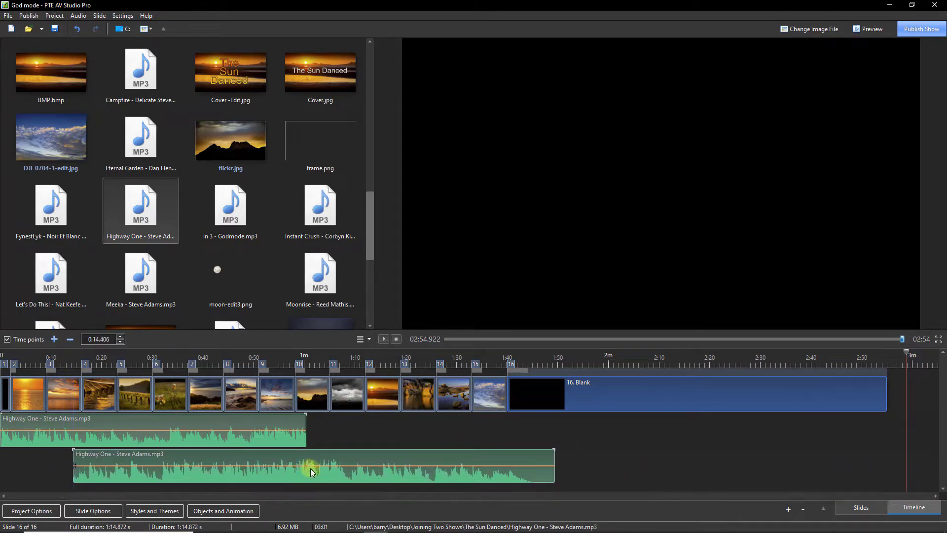
Step: Preview playback from around 1:39 near the end of the show, then stop
click(504, 354)
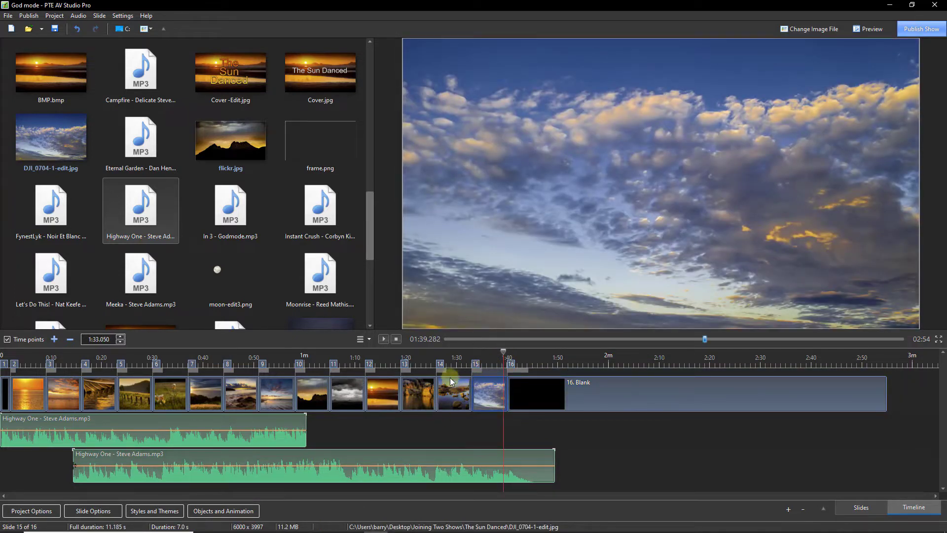
key(space)
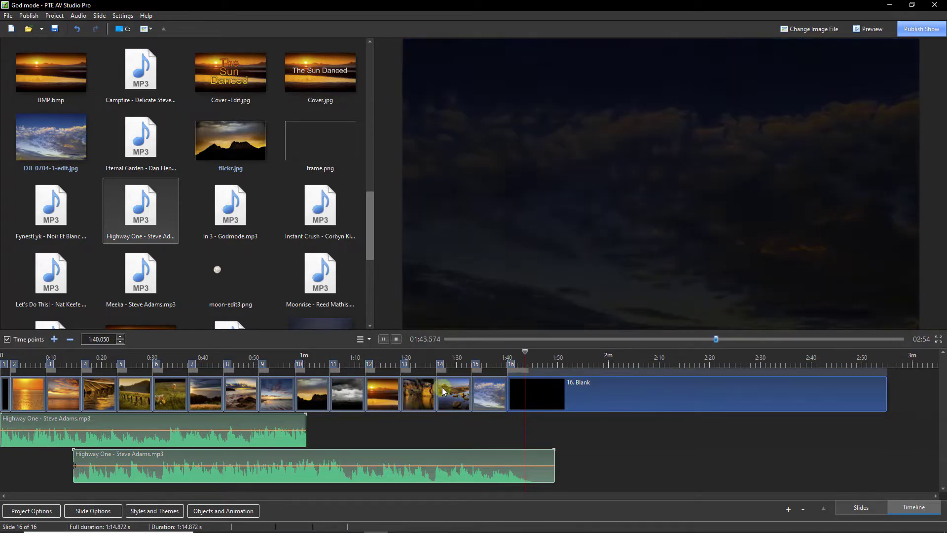
click(396, 339)
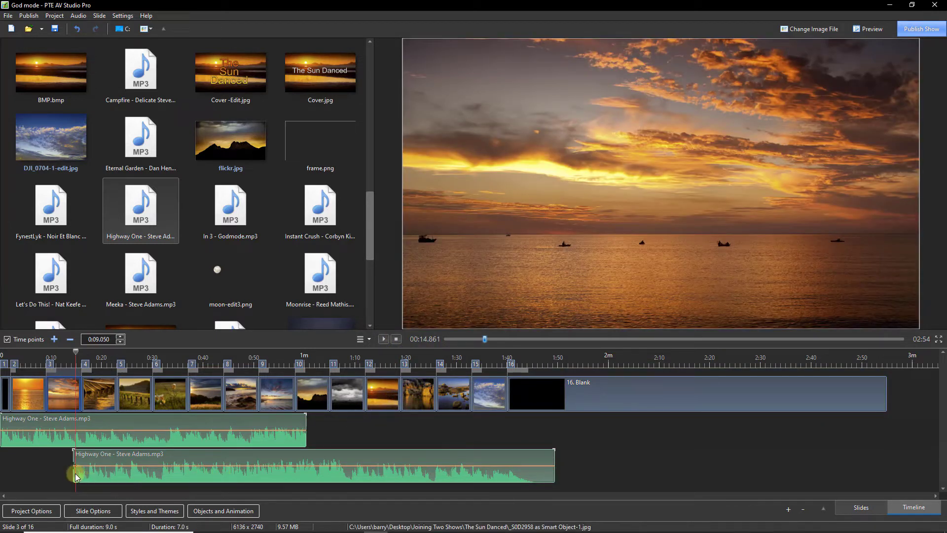
Step: Trim the second Highway One copy to start around 0:51 and zoom the timeline in
drag(74, 474, 269, 480)
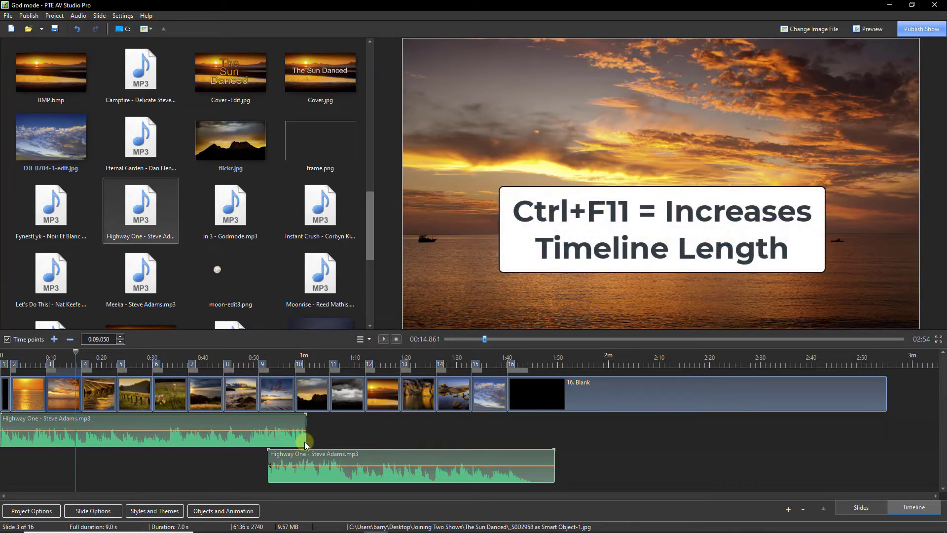
key(ctrl+F11)
key(ctrl+F11)
key(ctrl+F11)
key(ctrl+F11)
key(ctrl+F11)
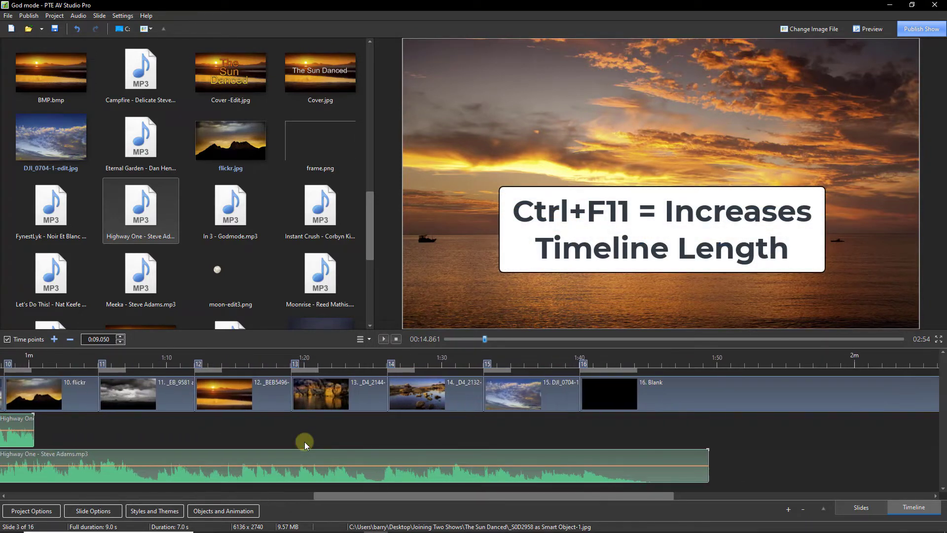
drag(509, 494, 317, 498)
click(420, 474)
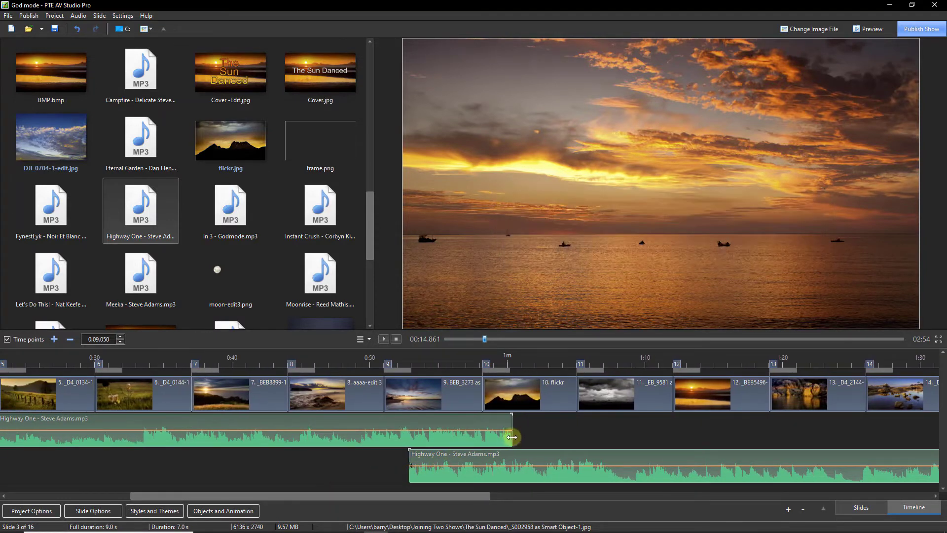
Step: Trim the first copy's end and move the second copy up overlapping it near slide 9
click(509, 438)
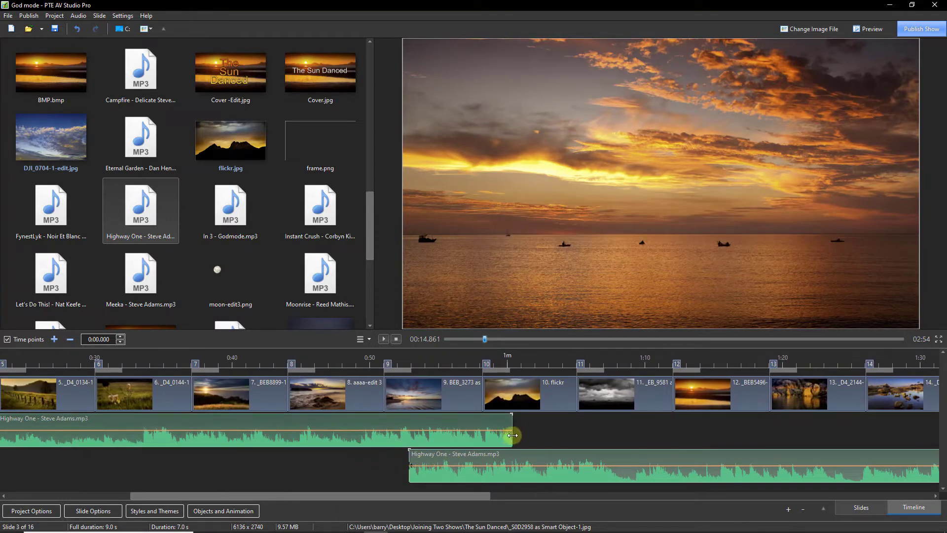
drag(507, 437, 487, 438)
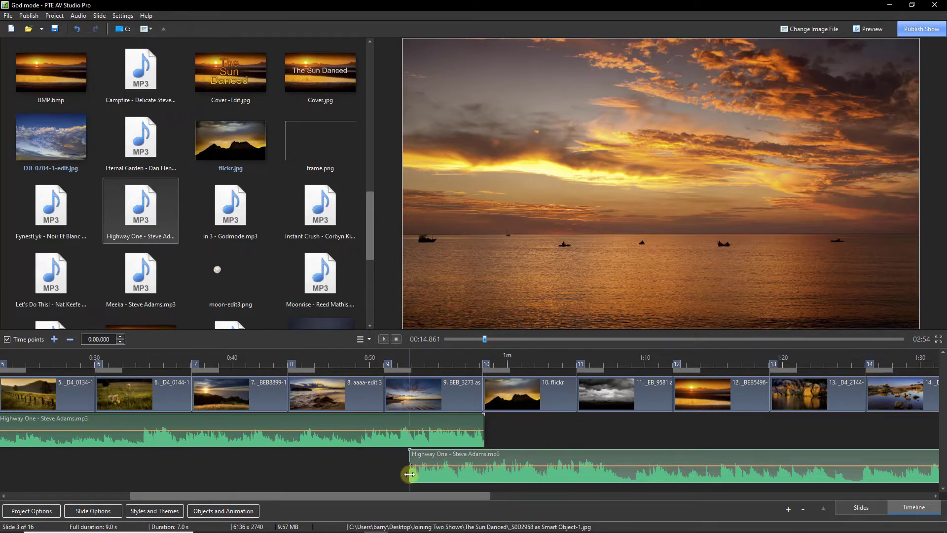
drag(410, 475, 466, 440)
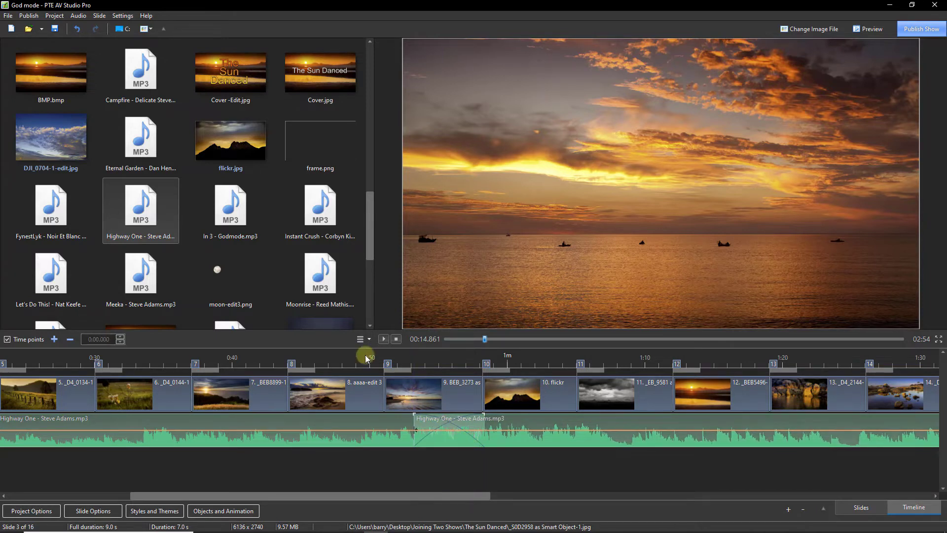
click(364, 351)
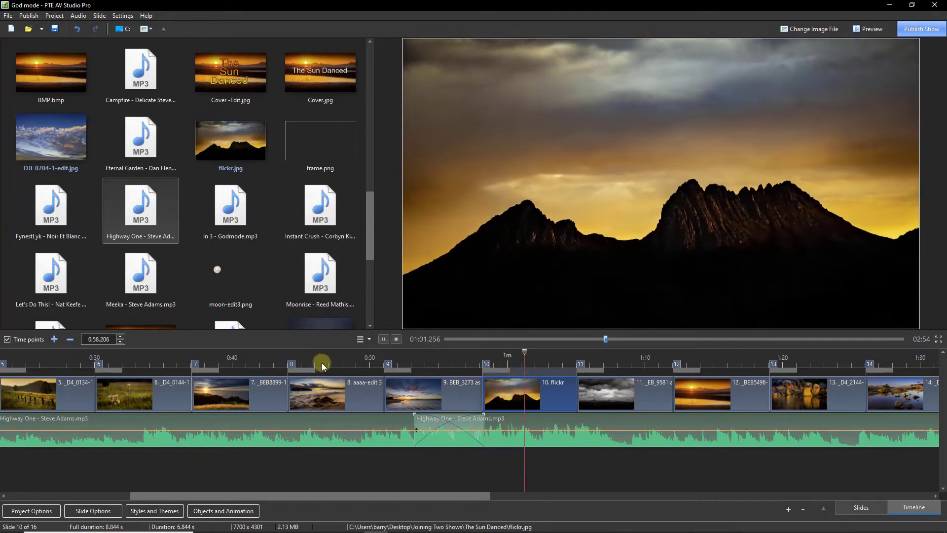
click(395, 339)
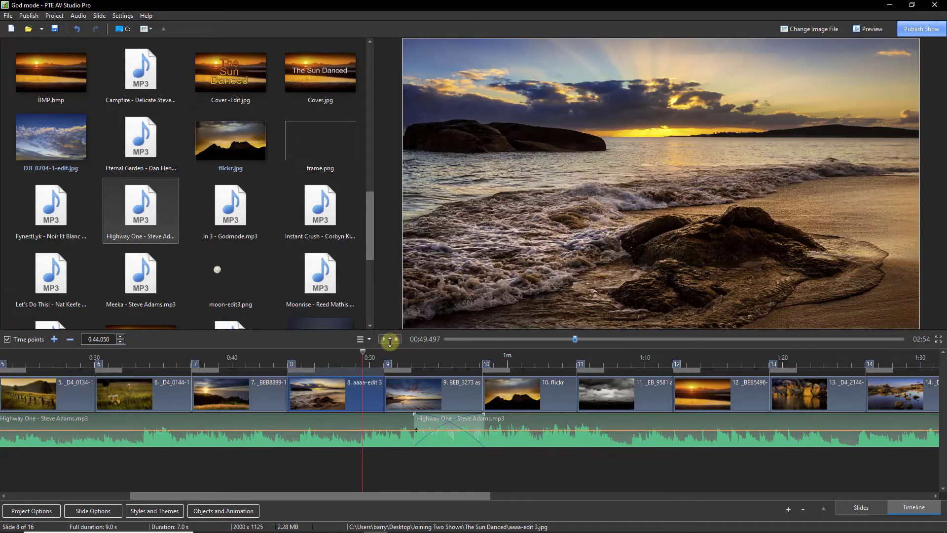
click(382, 339)
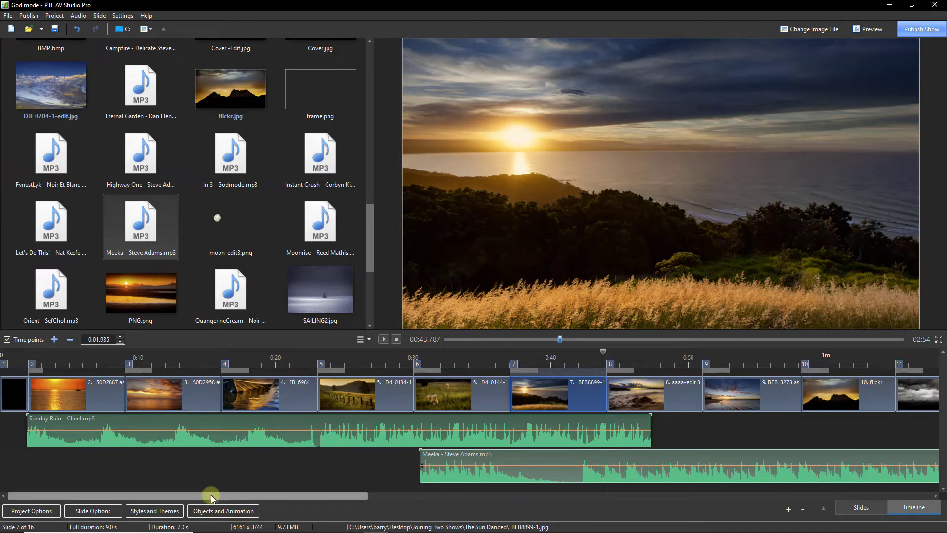
Step: Trim Meeka's opening and place it on Track 1 from 0:40.464, overlapping Sunday Rain's end
drag(211, 496, 256, 483)
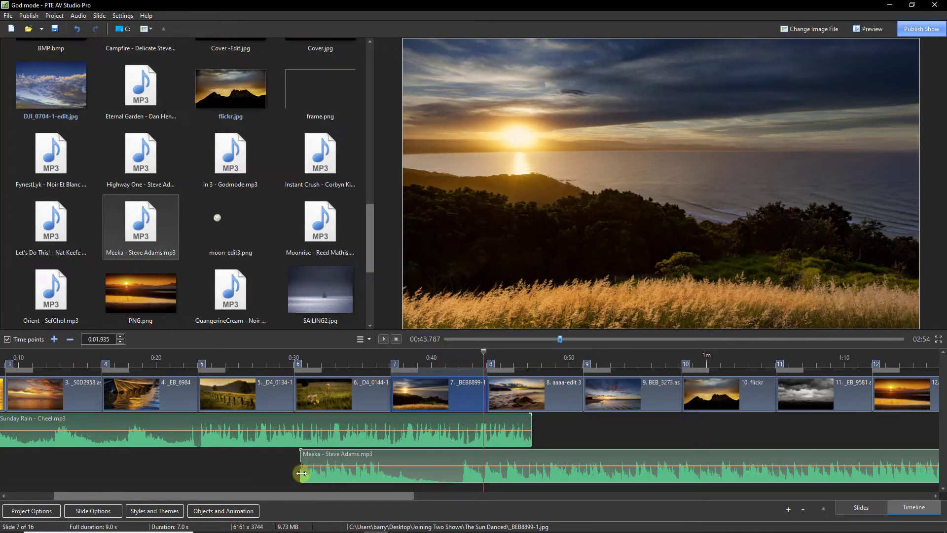
drag(303, 472, 444, 484)
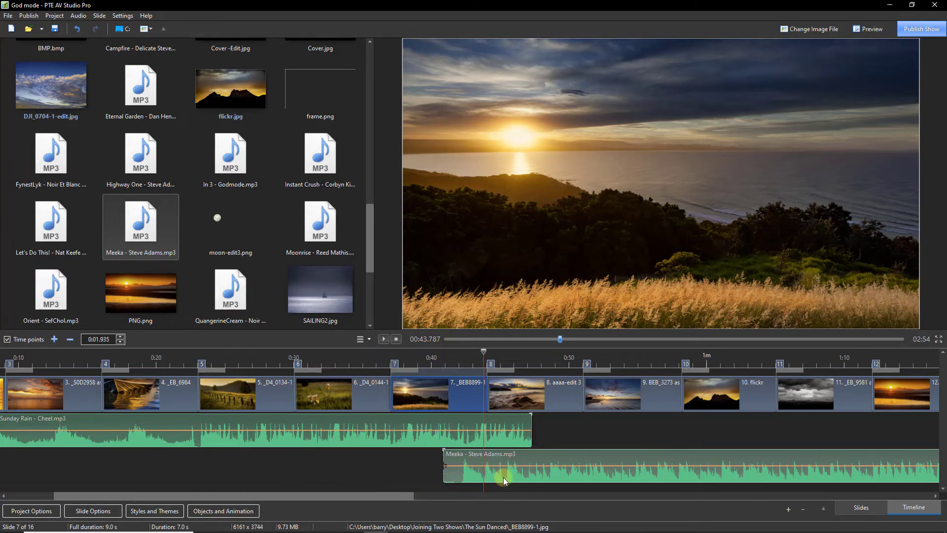
drag(503, 477, 499, 446)
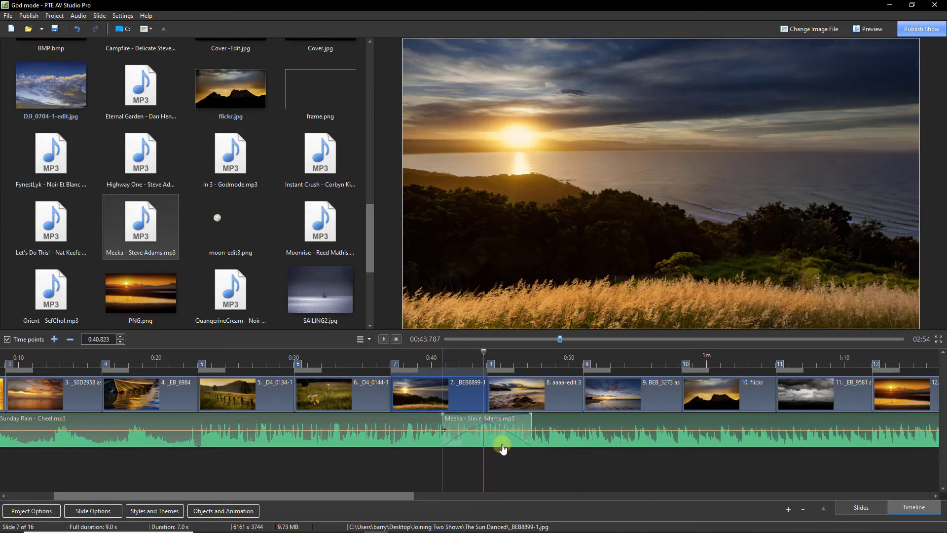
click(490, 447)
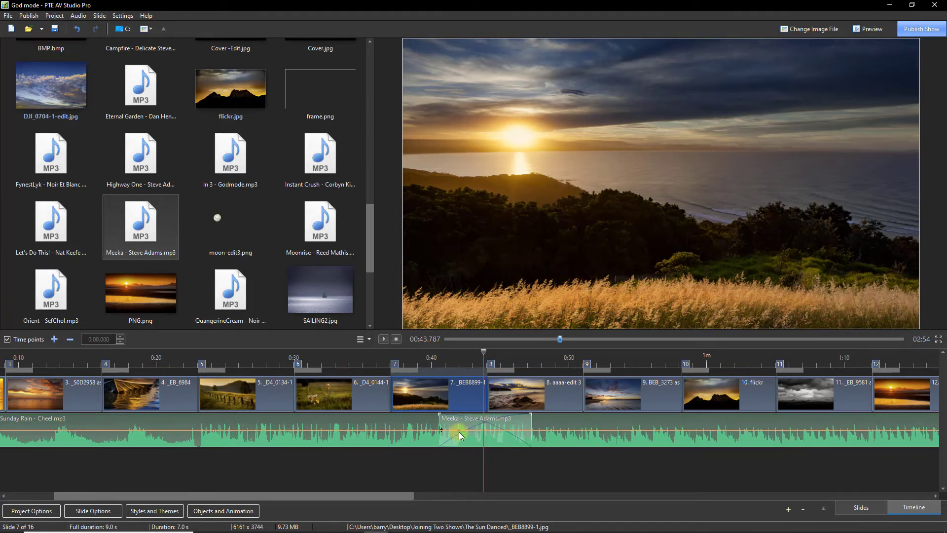
drag(505, 440, 506, 448)
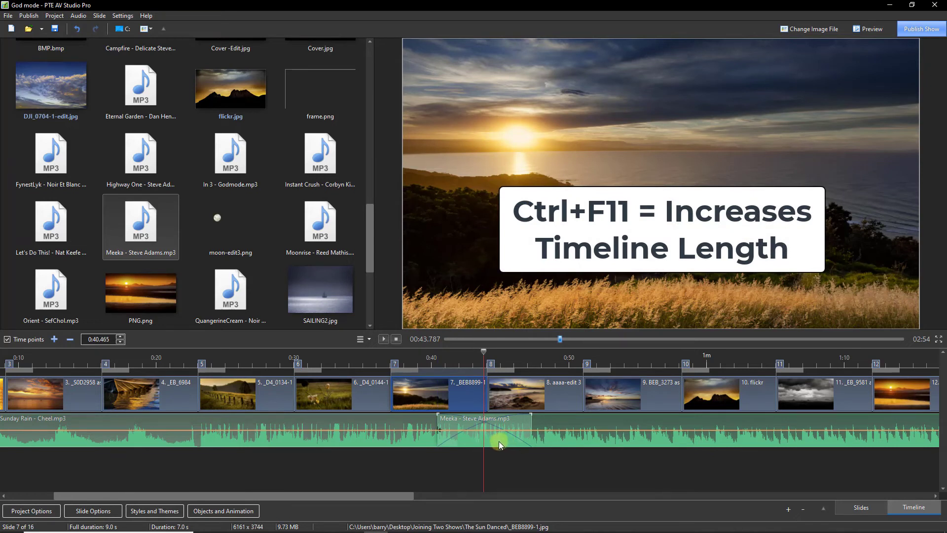
click(383, 356)
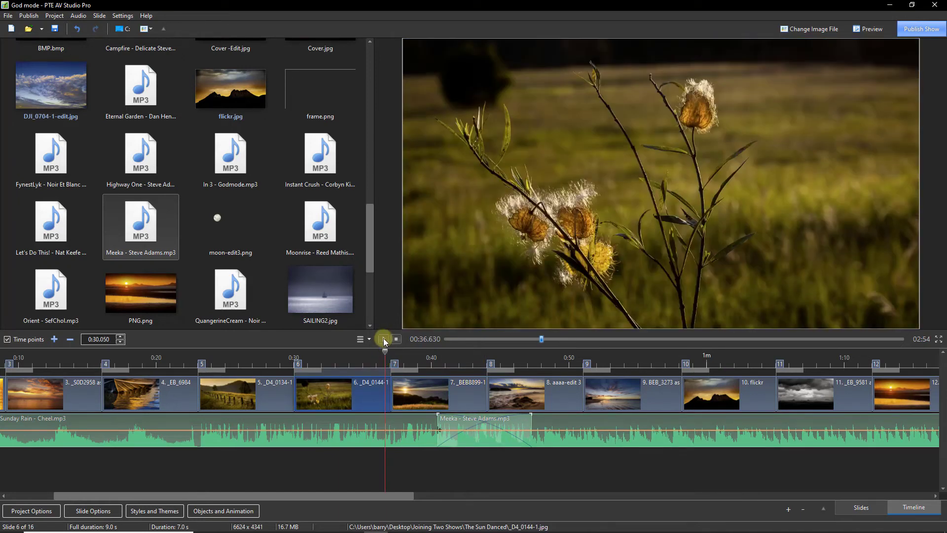
click(383, 340)
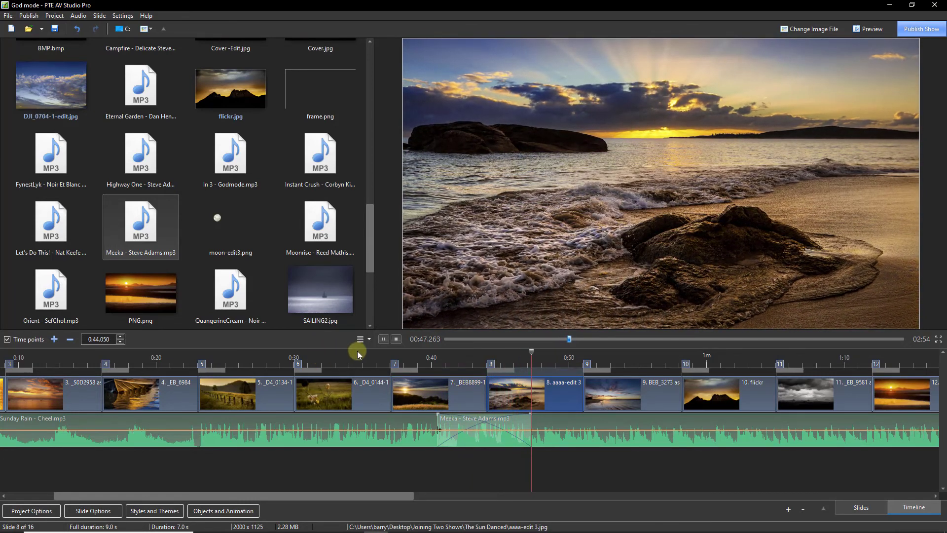
click(396, 339)
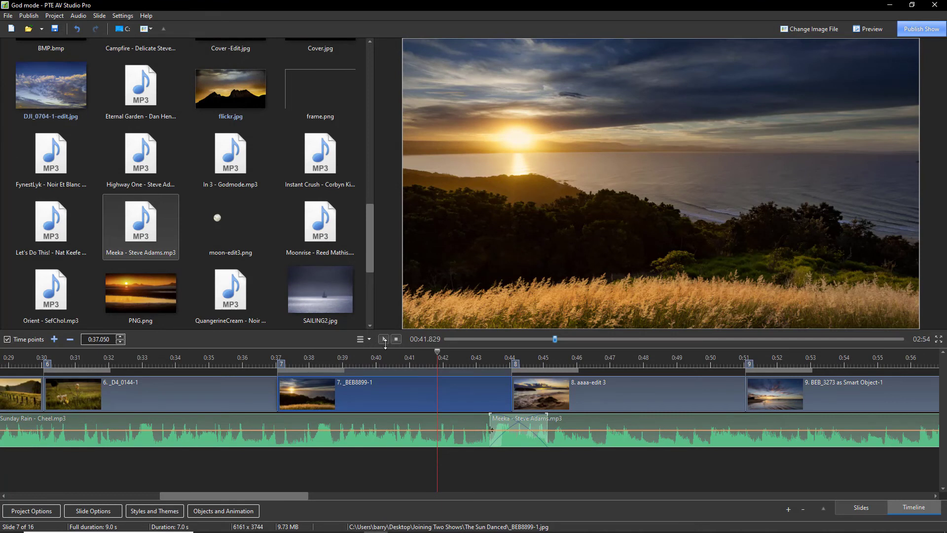
click(383, 339)
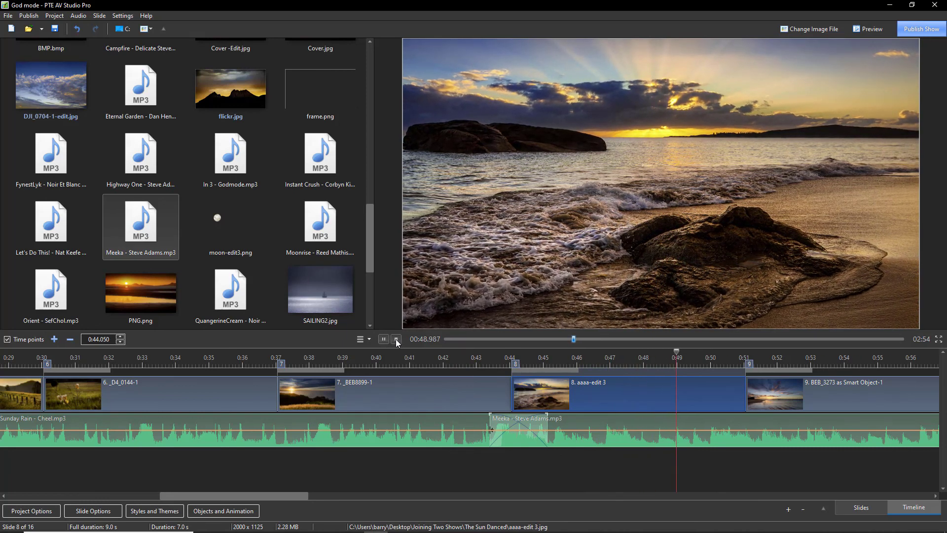
click(396, 338)
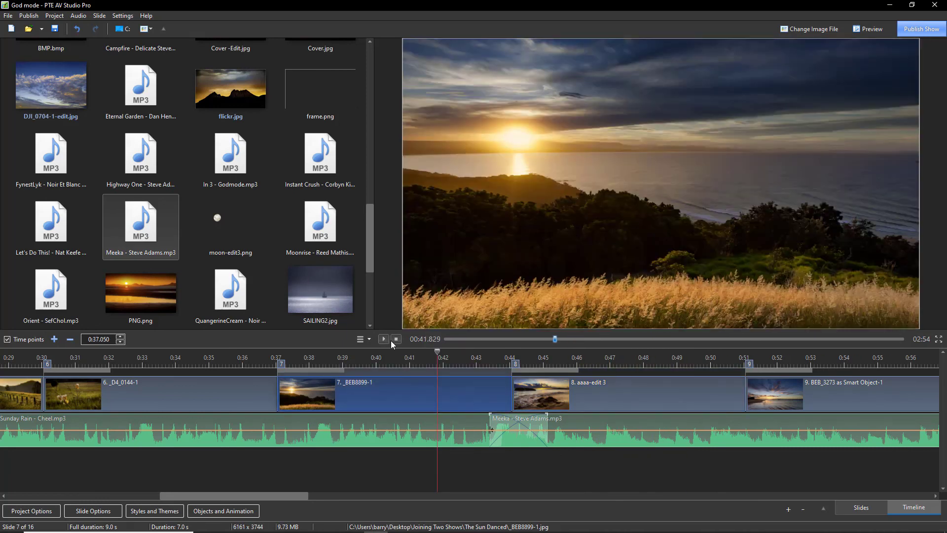